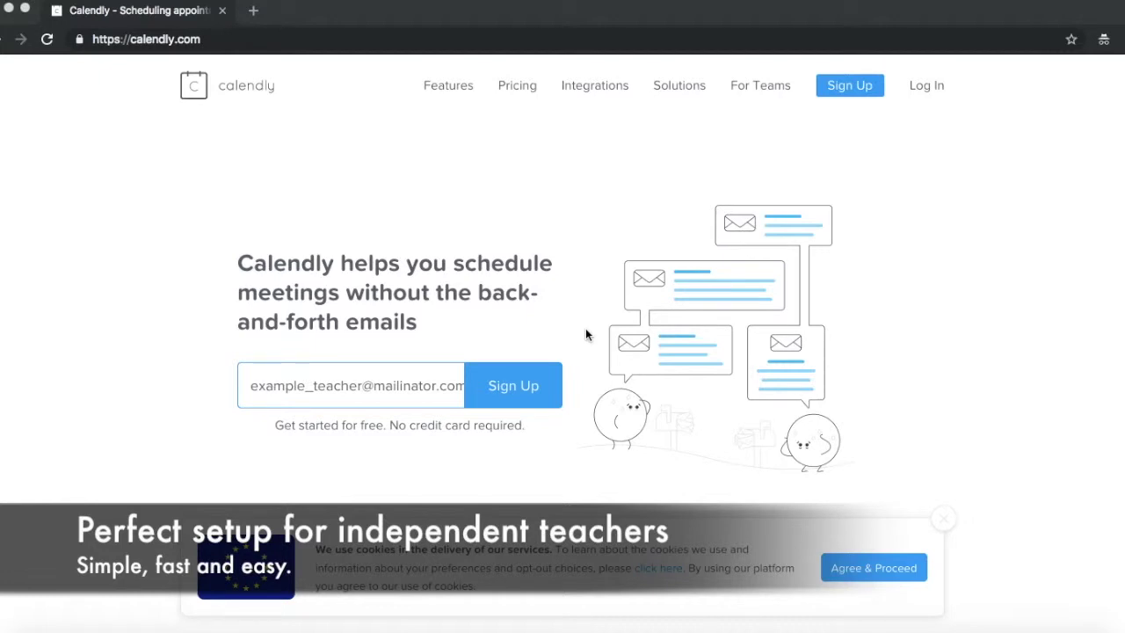
# Start signing up with the entered e-mail and fill in the account holder's full name.
pyautogui.click(525, 386)
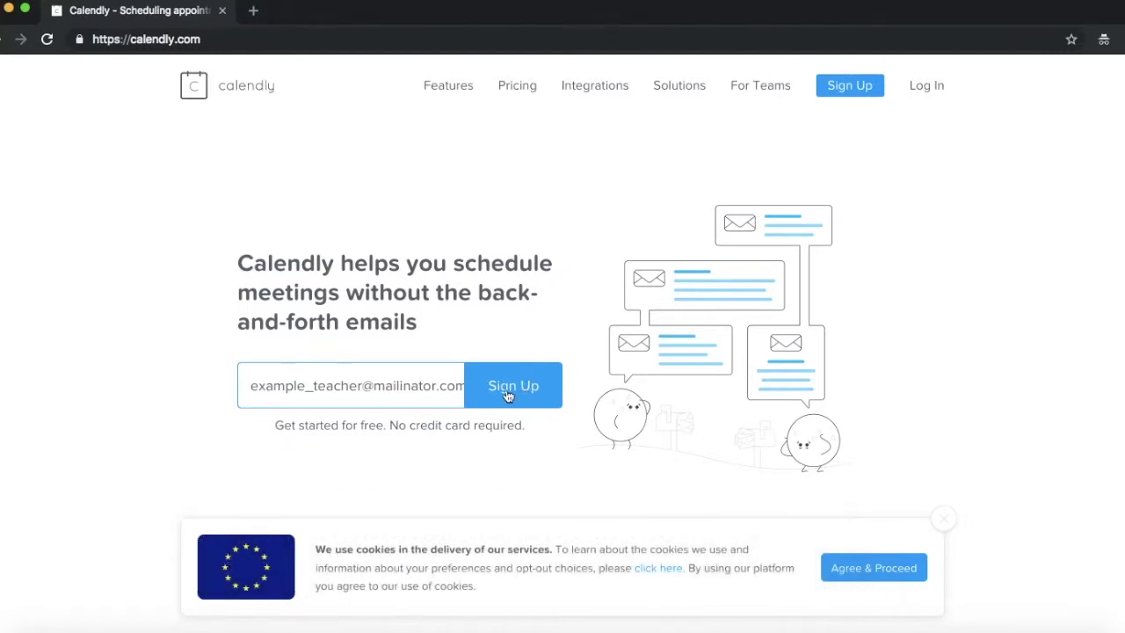
pyautogui.click(508, 395)
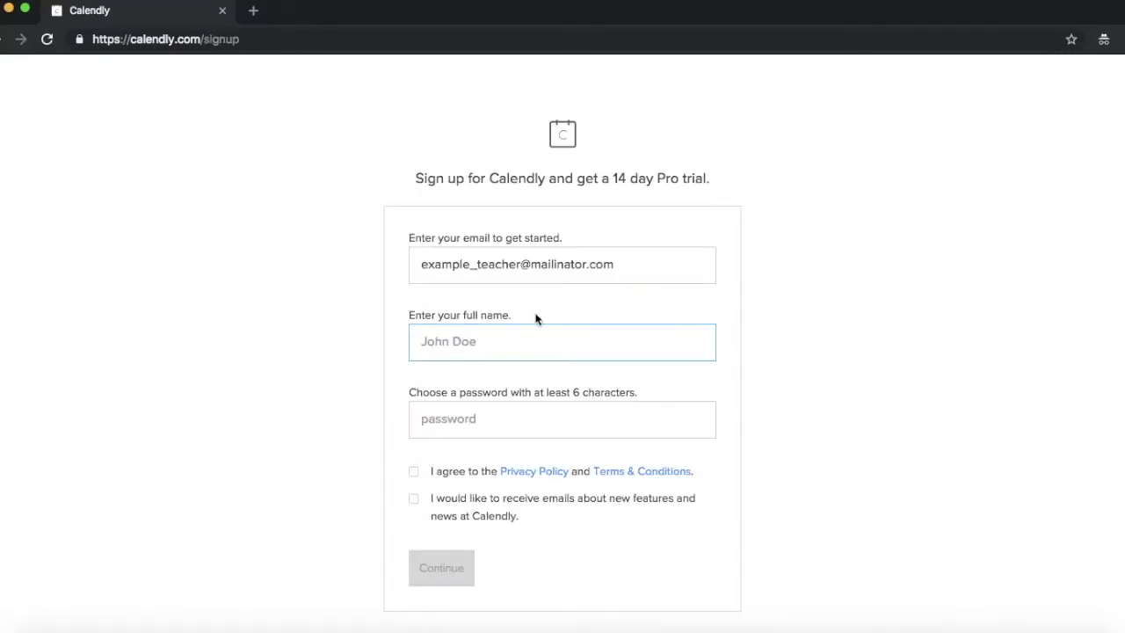
pyautogui.click(463, 344)
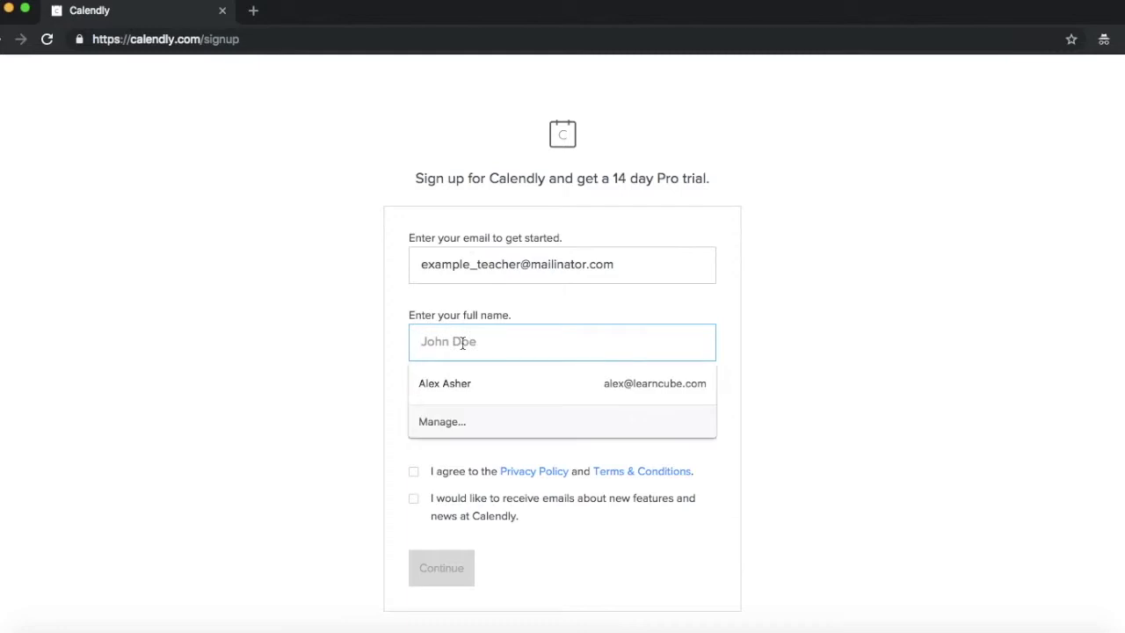
pyautogui.write('Example')
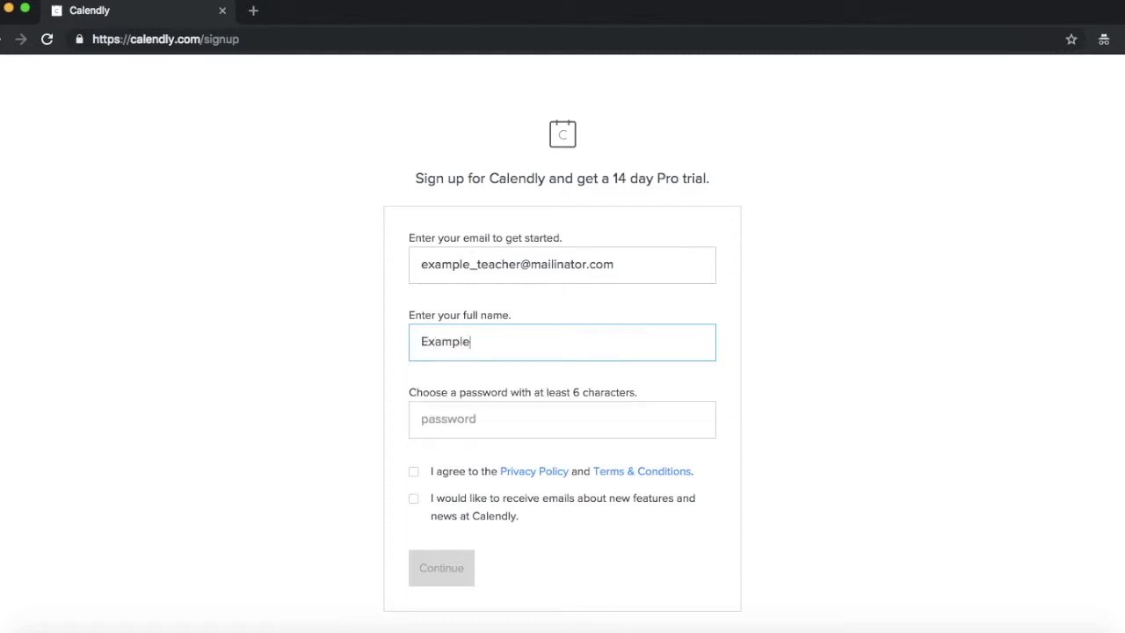
# Set a password, accept the terms, decline feature-news e-mails, and submit the sign-up.
pyautogui.click(561, 419)
pyautogui.write('•••')
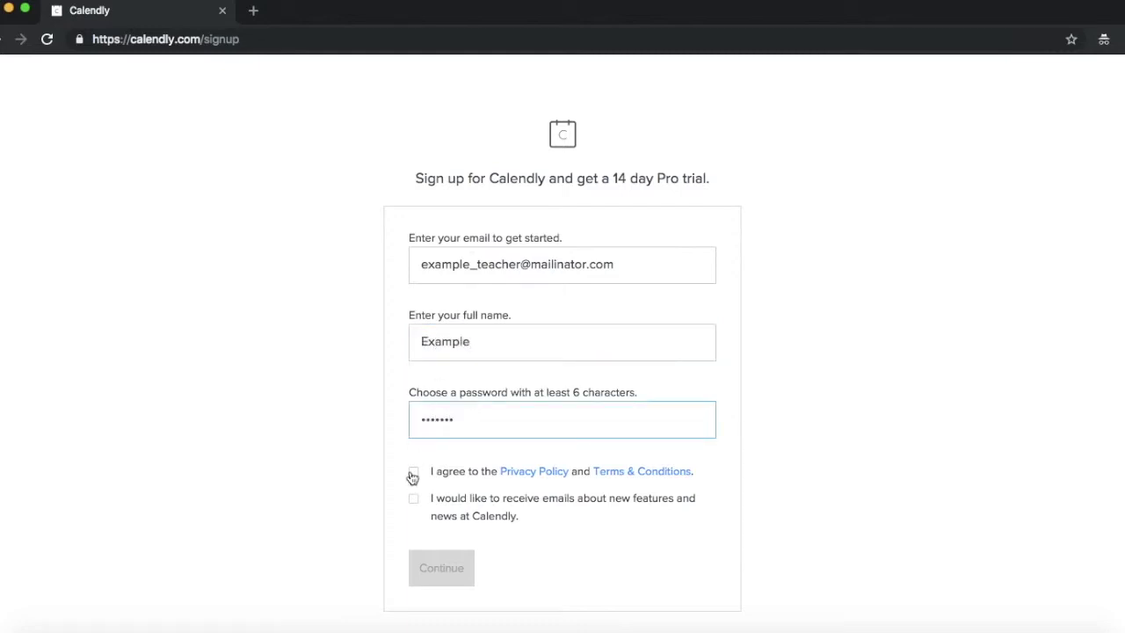
pyautogui.click(413, 472)
pyautogui.click(413, 498)
pyautogui.click(415, 499)
pyautogui.click(442, 568)
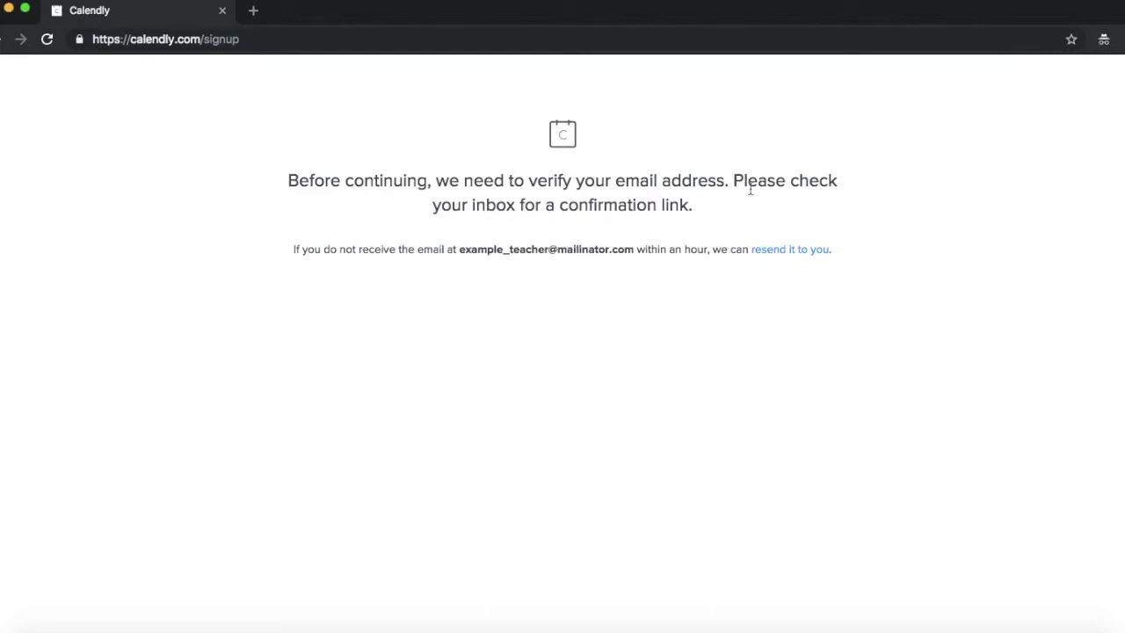
pyautogui.click(254, 12)
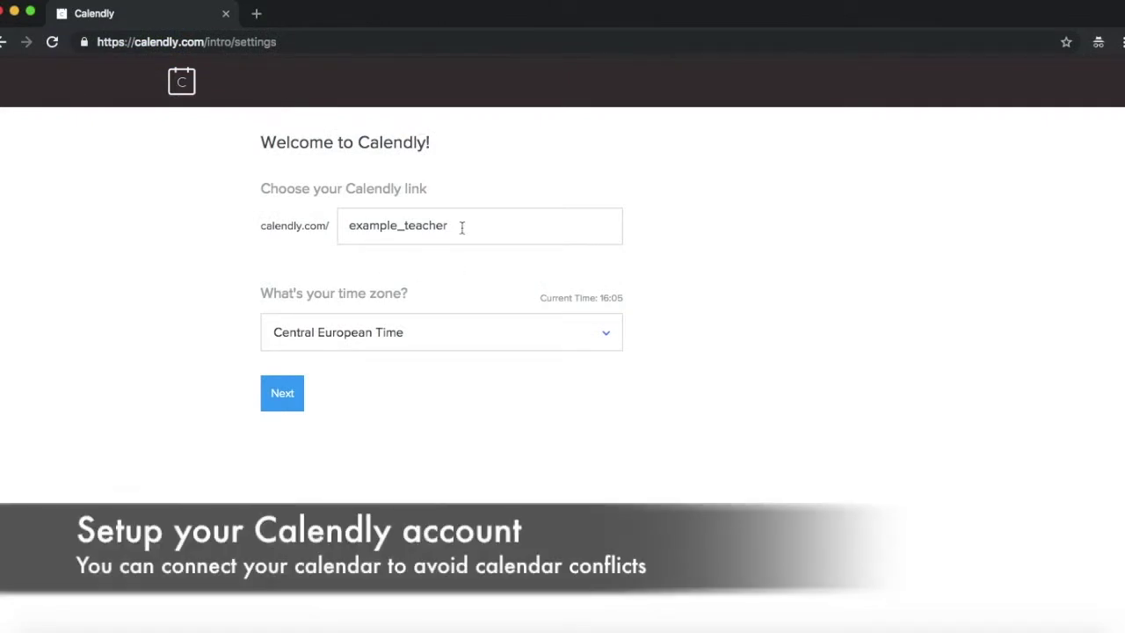
# Change the booking link to calendly.com/example_company and keep Central European Time.
pyautogui.click(458, 226)
pyautogui.moveTo(406, 226); pyautogui.dragTo(527, 231)
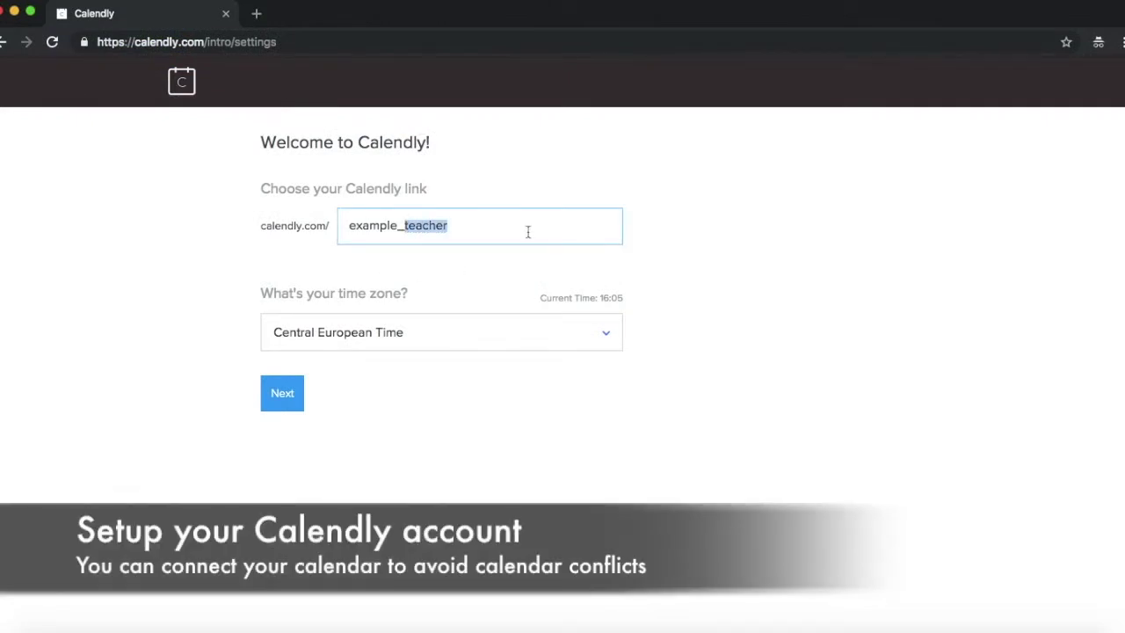
pyautogui.write('company')
pyautogui.click(527, 332)
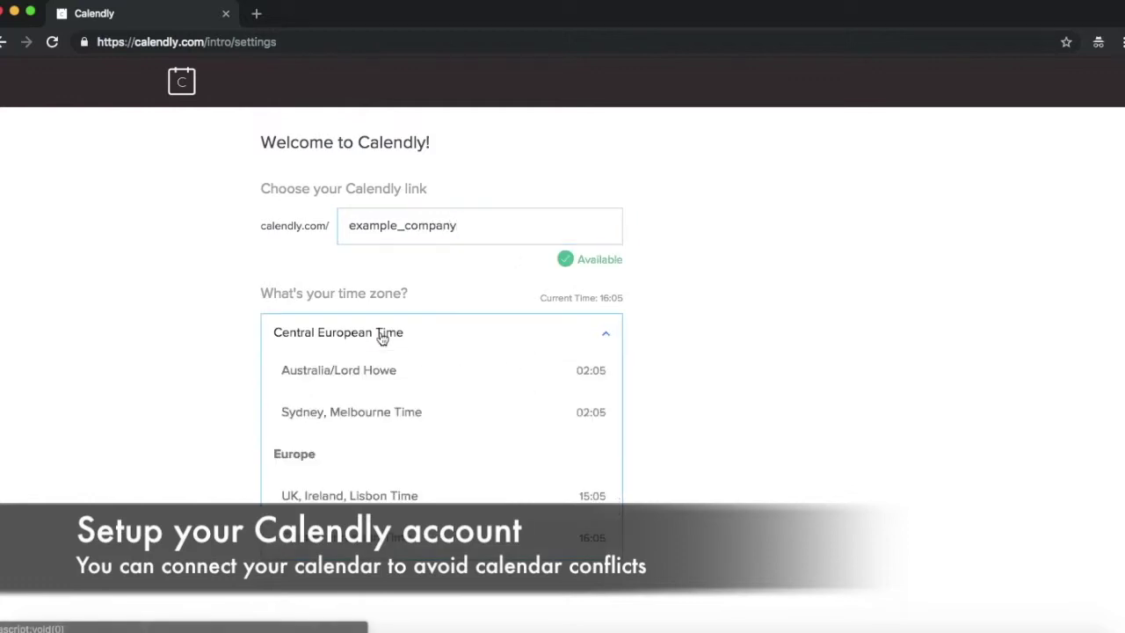
pyautogui.click(767, 360)
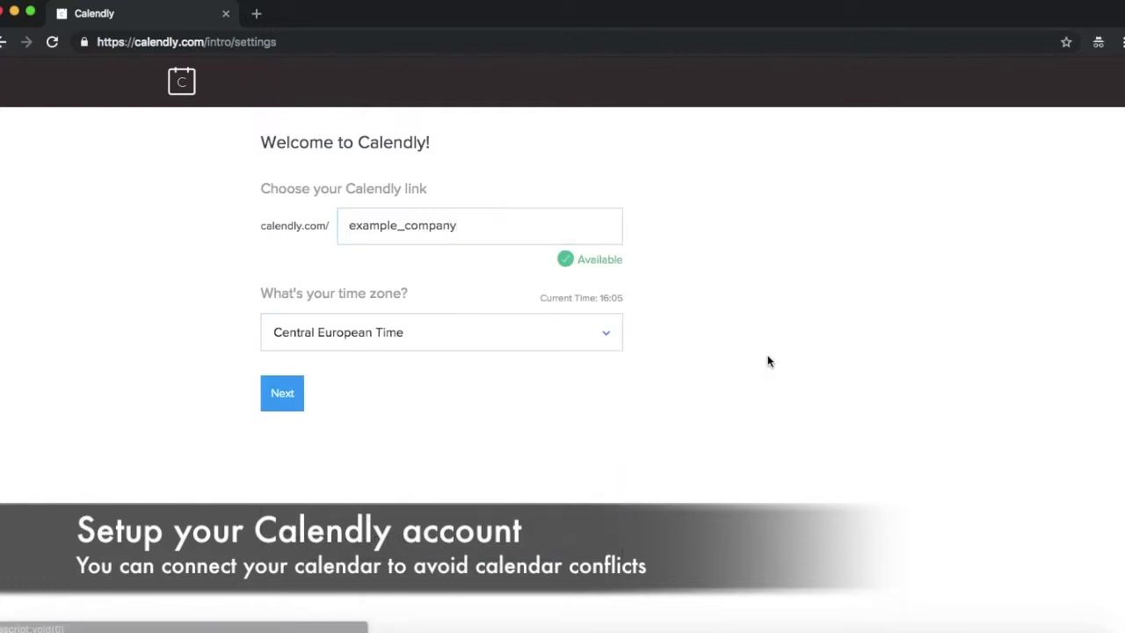
pyautogui.click(287, 400)
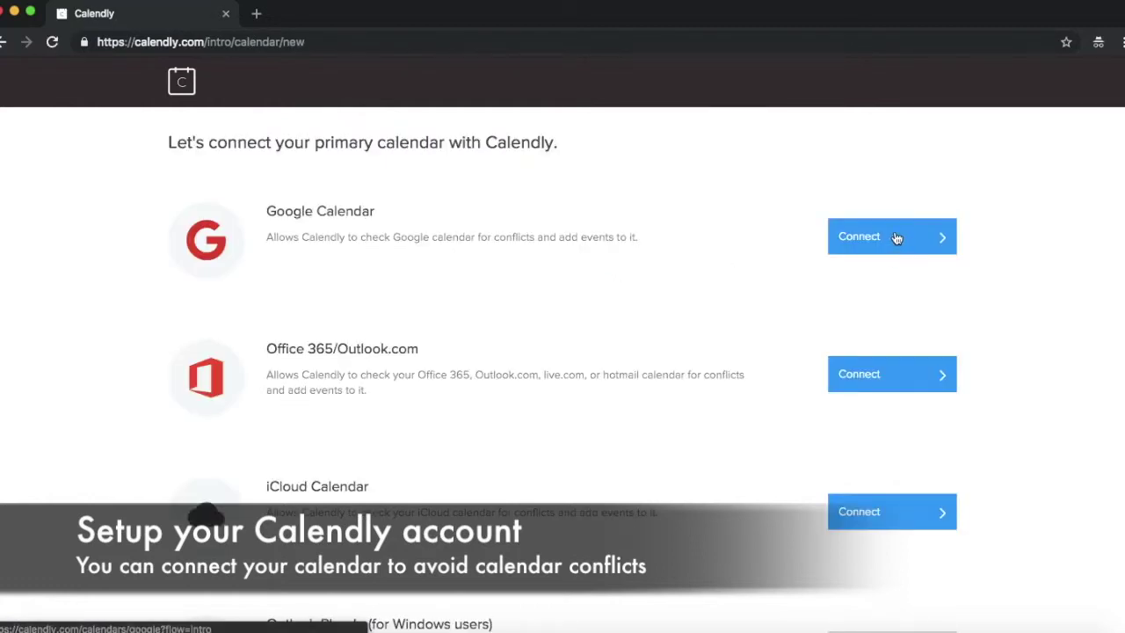
# Back out of Google Calendar sign-in and skip connecting any calendar.
pyautogui.click(895, 237)
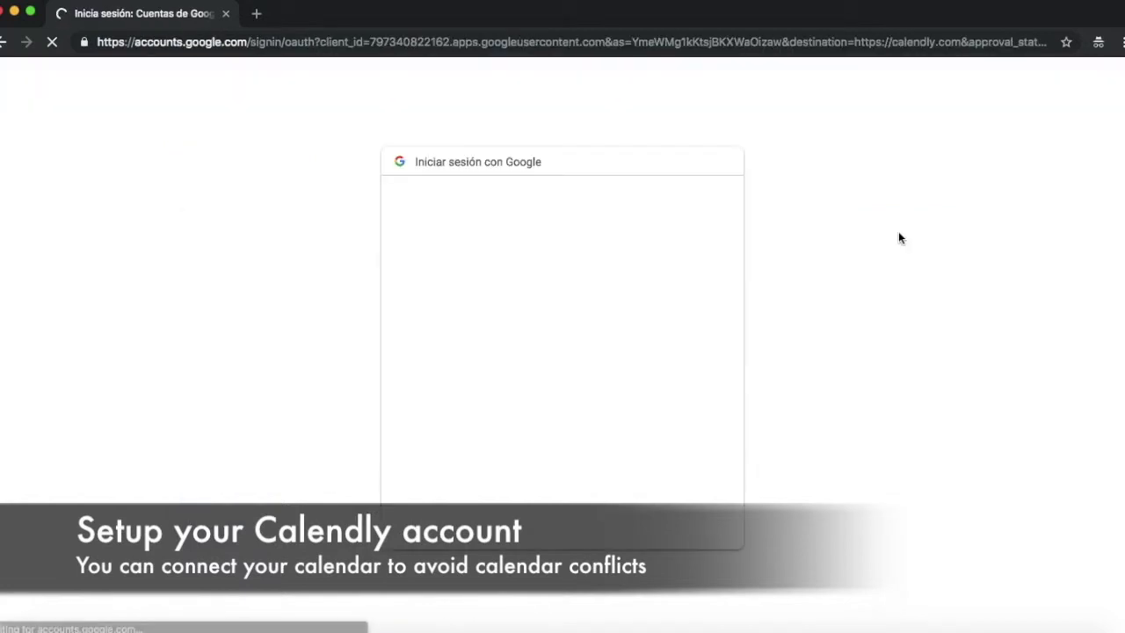
pyautogui.click(5, 42)
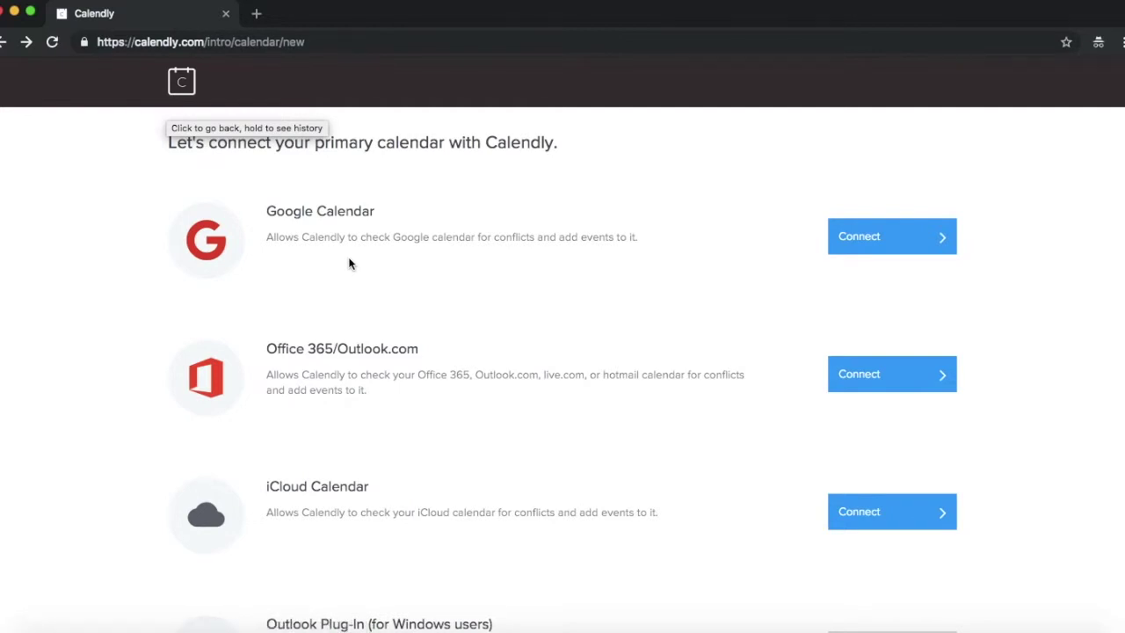
pyautogui.scroll(-5, 348, 263)
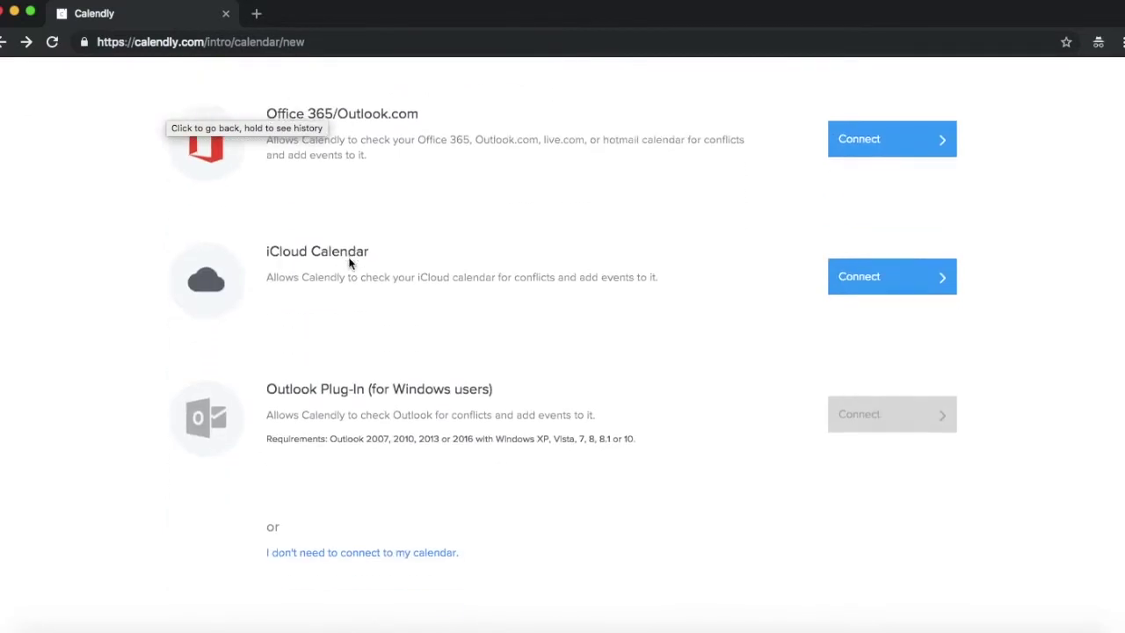
pyautogui.click(382, 560)
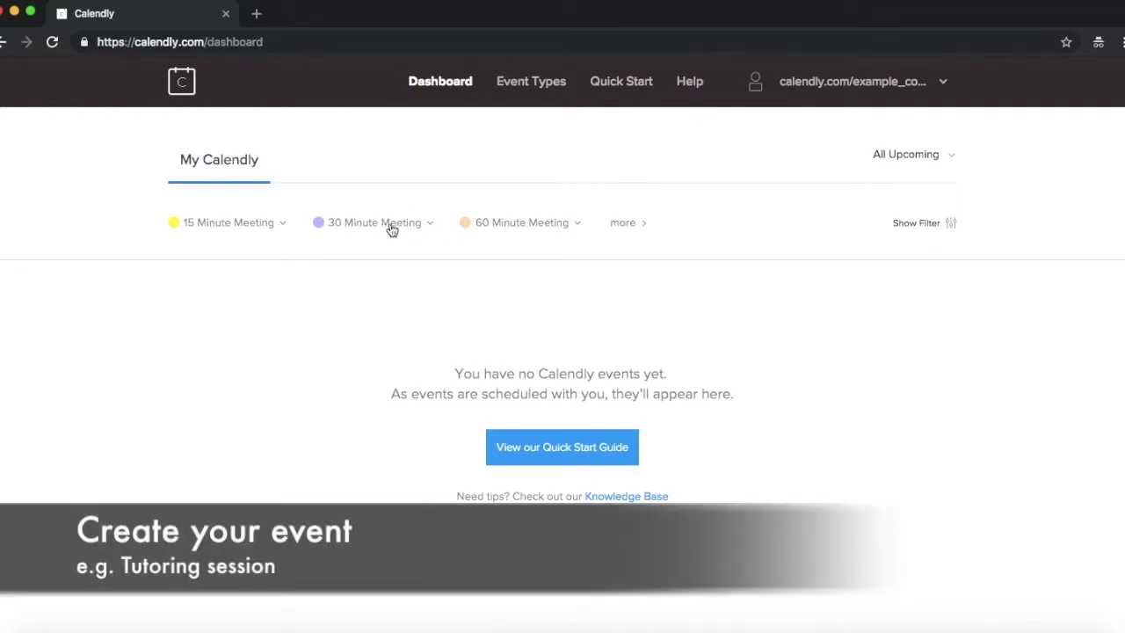
# Rename the 30 Minute Meeting event to '30 Minute Tutoring Session'.
pyautogui.click(391, 229)
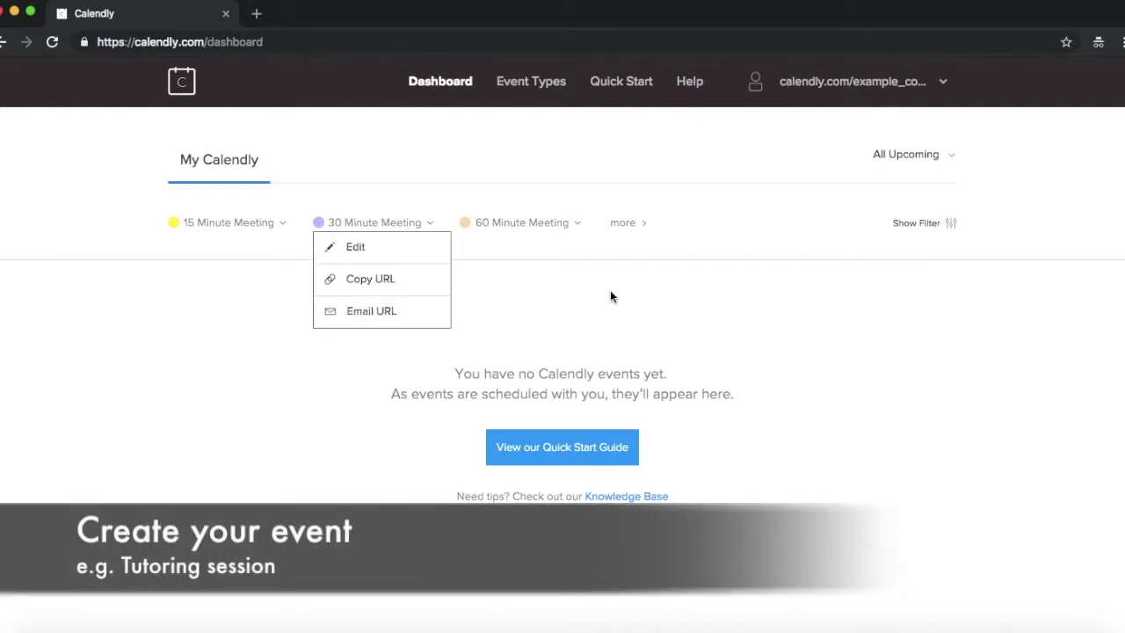
pyautogui.click(380, 251)
pyautogui.click(314, 253)
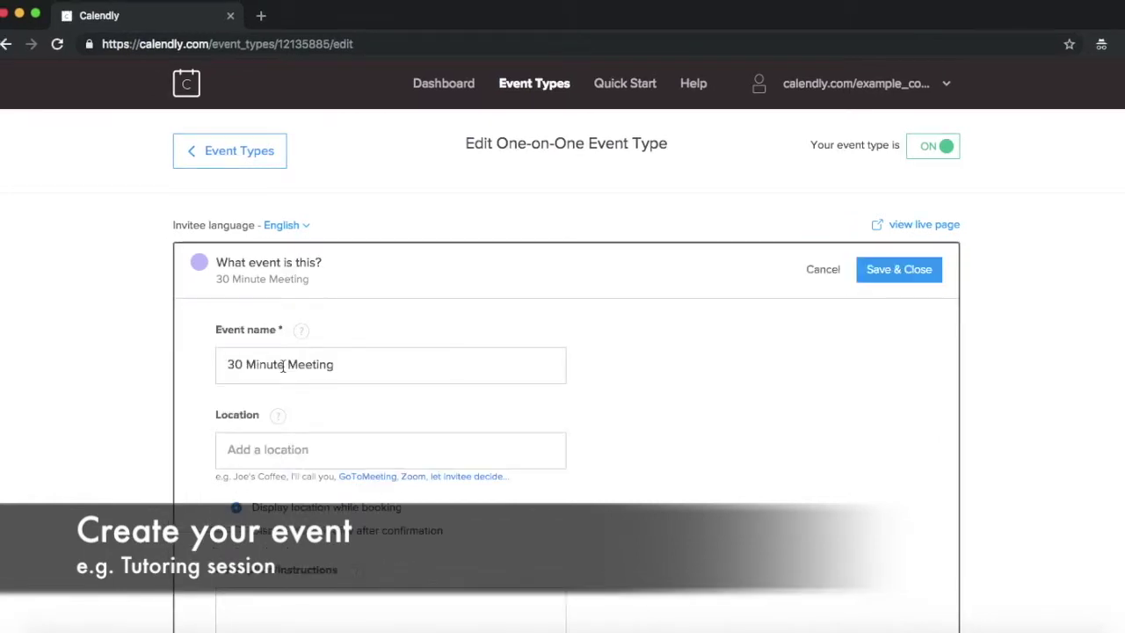
pyautogui.doubleClick(292, 363)
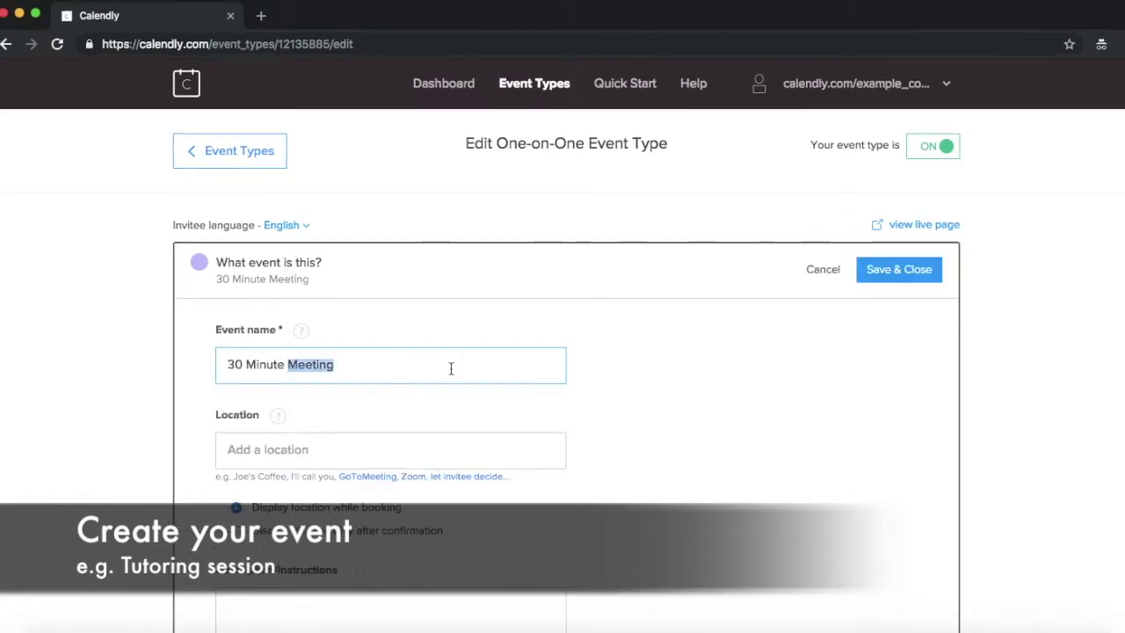
pyautogui.write('Tutoring Session')
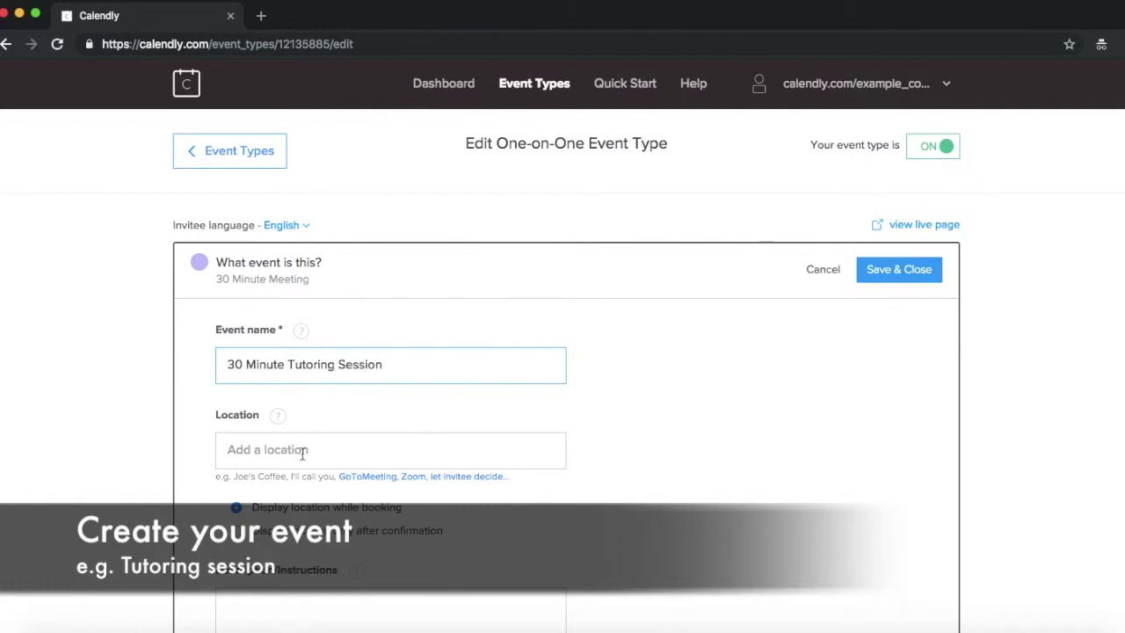
# Set location 'See virtual classroom link in email / calendar', description 'See you soon', and save.
pyautogui.click(302, 452)
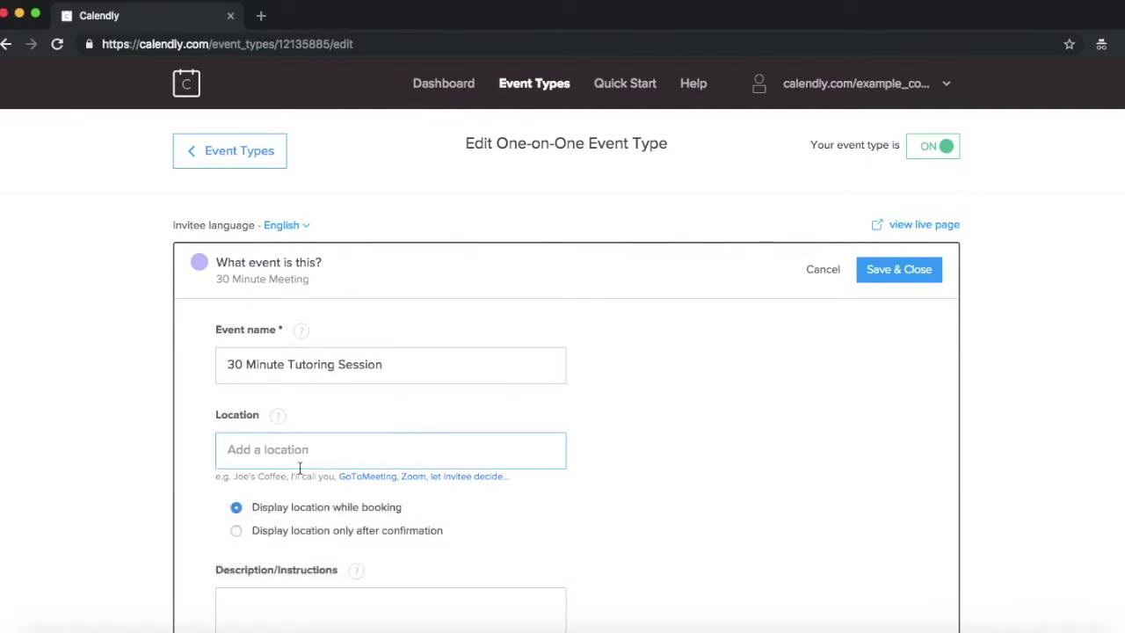
pyautogui.write('See ')
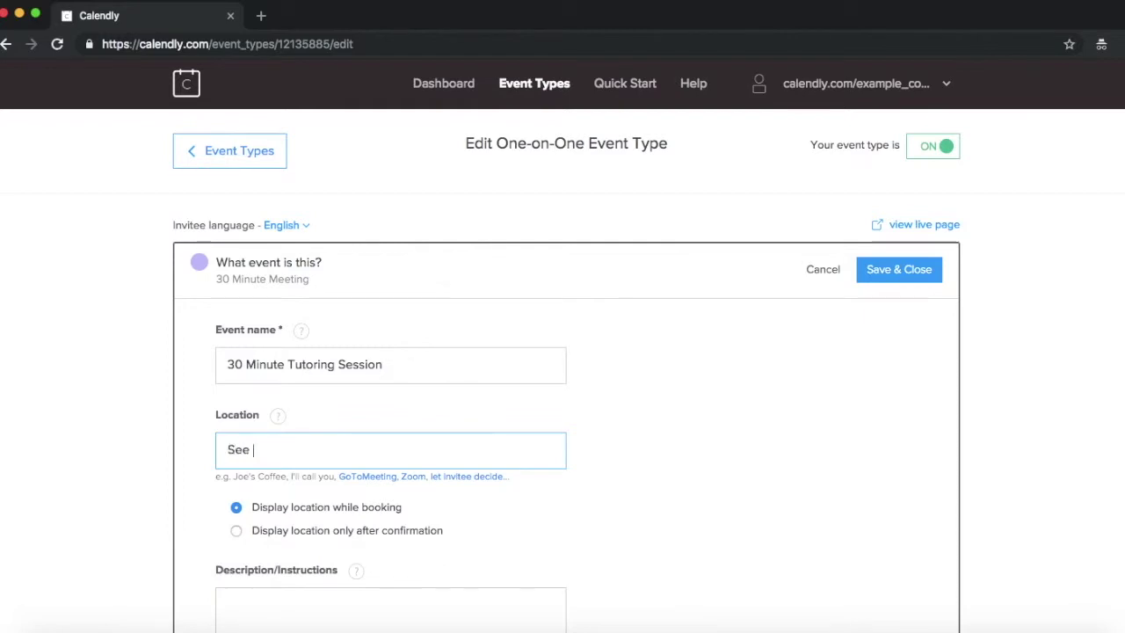
pyautogui.write('virtual cla')
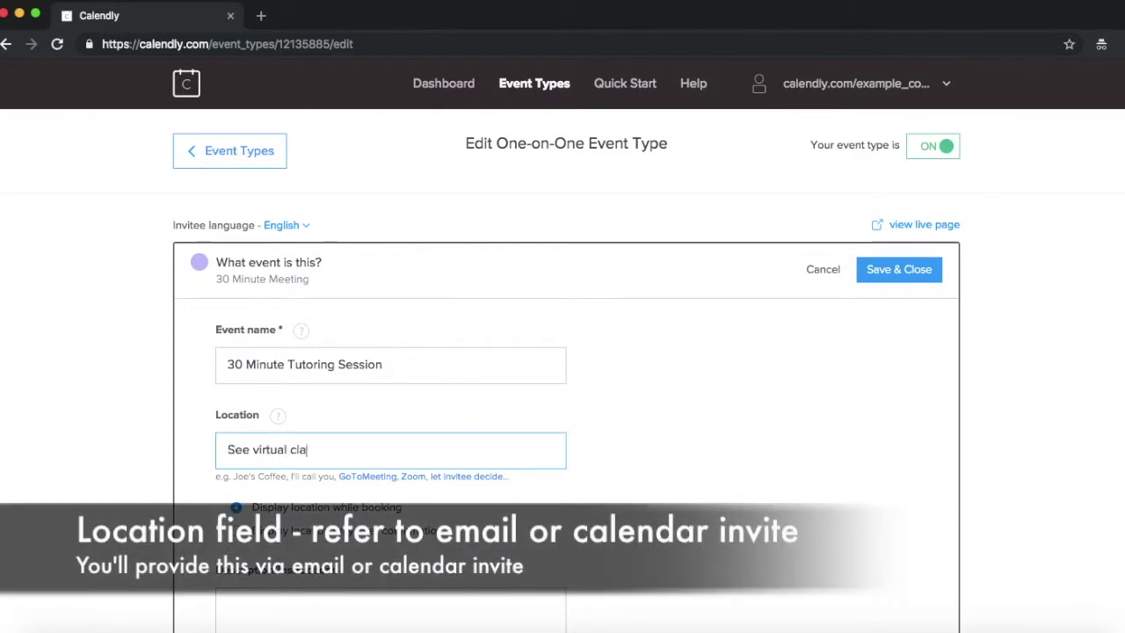
pyautogui.write('ssroom link in email')
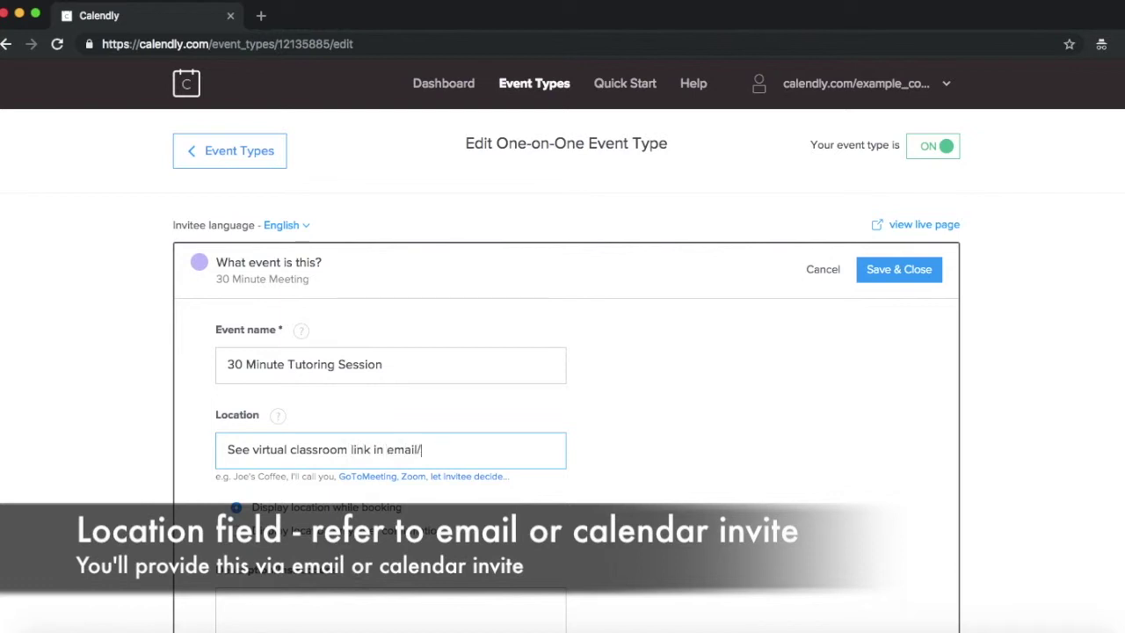
pyautogui.write(' / calendar')
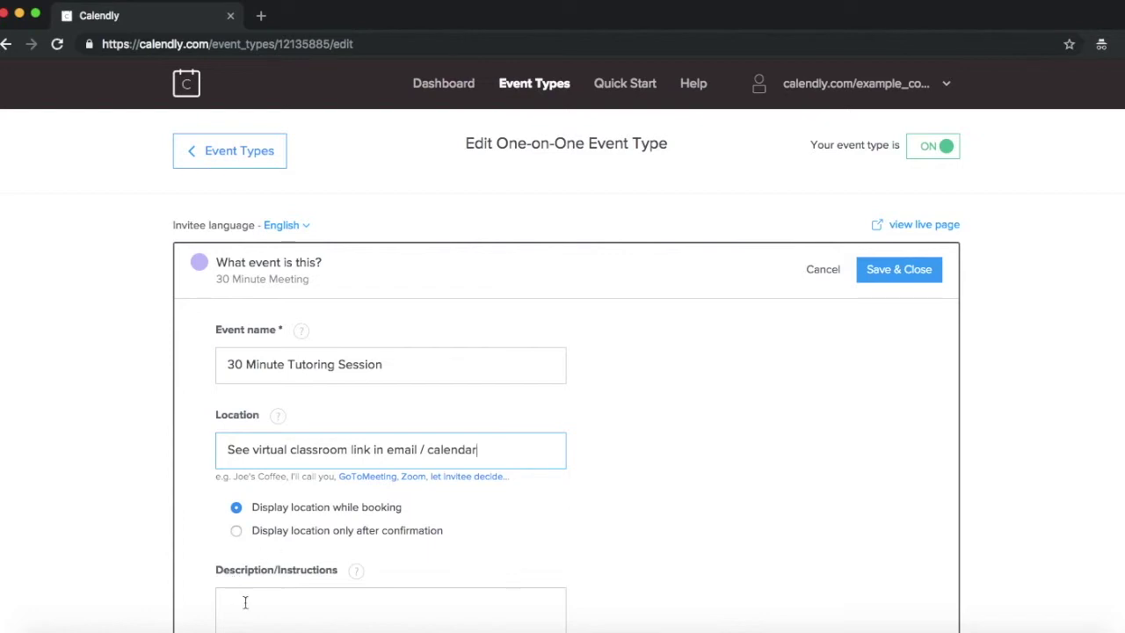
pyautogui.click(255, 605)
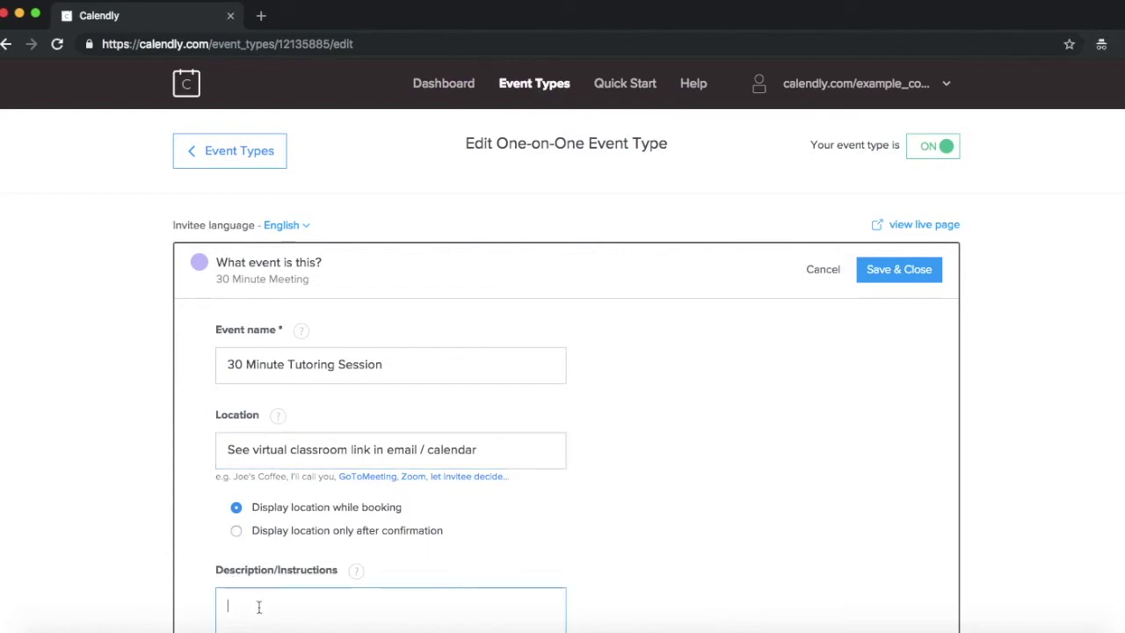
pyautogui.write('See you soon')
pyautogui.scroll(-5, 419, 510)
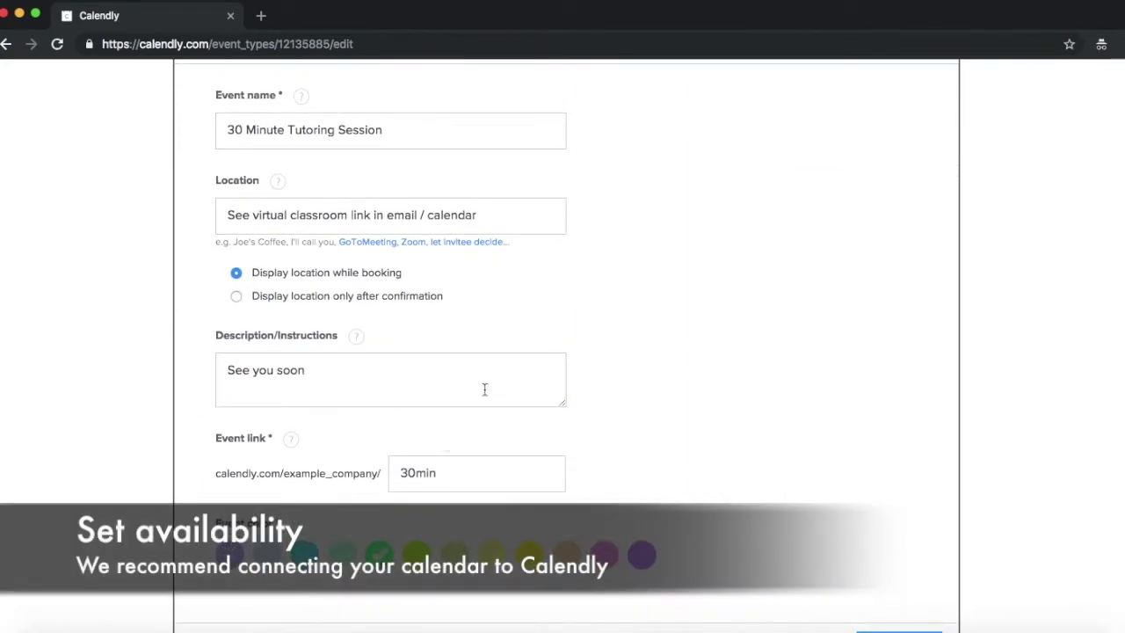
pyautogui.scroll(5, 484, 389)
pyautogui.click(906, 270)
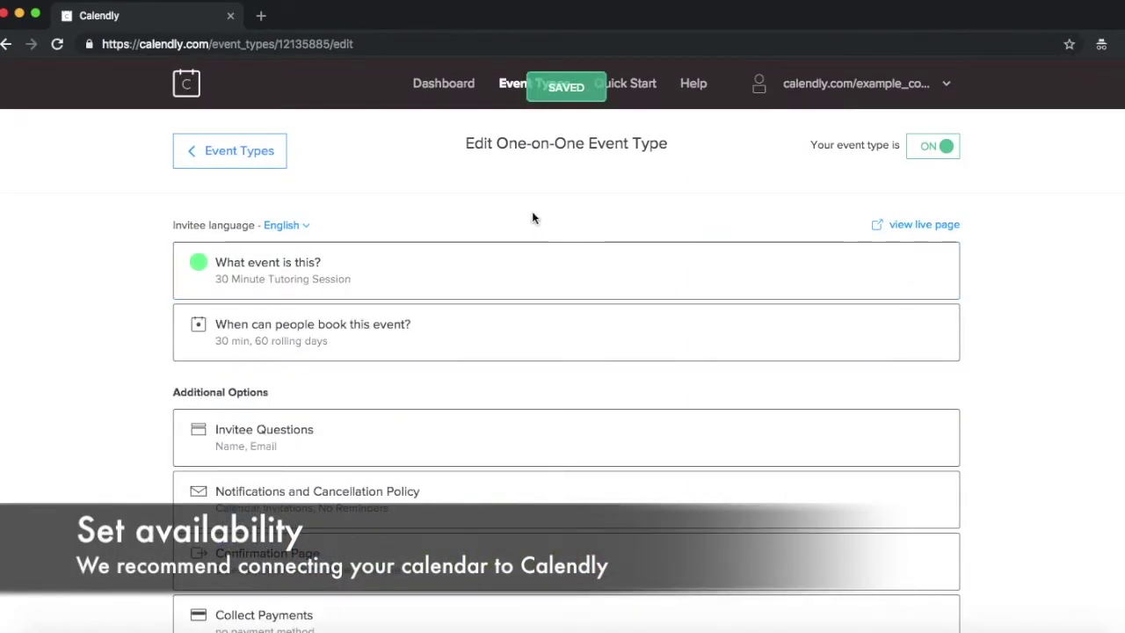
# Save the 30-minute duration with weekday 9:00–17:00 hours, then return to Event Types.
pyautogui.click(359, 343)
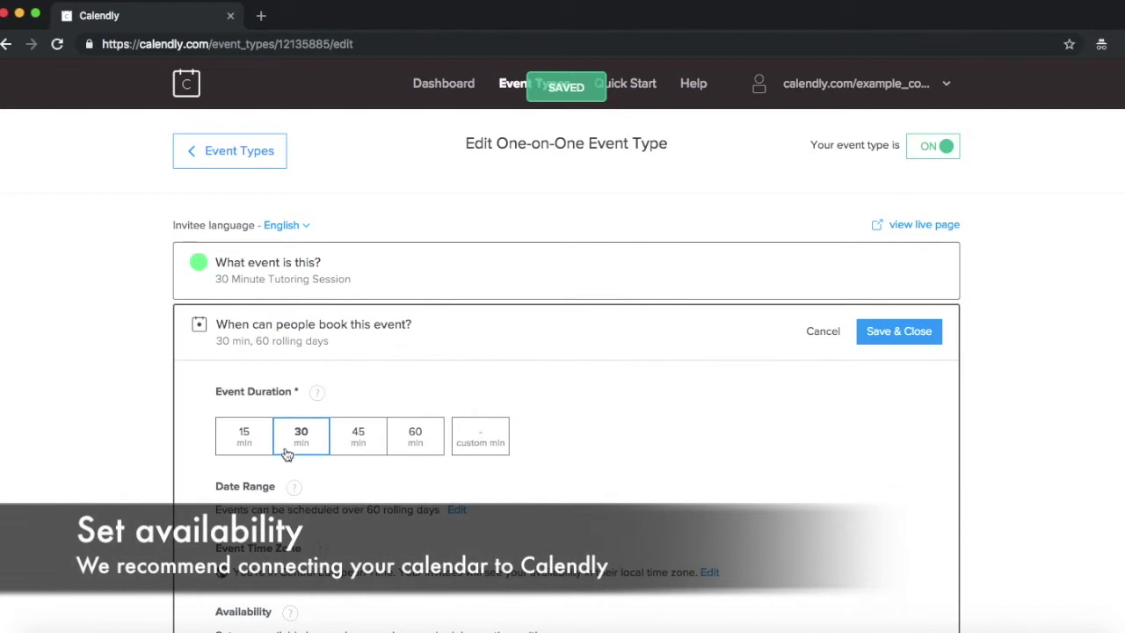
pyautogui.scroll(-2, 286, 450)
pyautogui.scroll(-5, 285, 450)
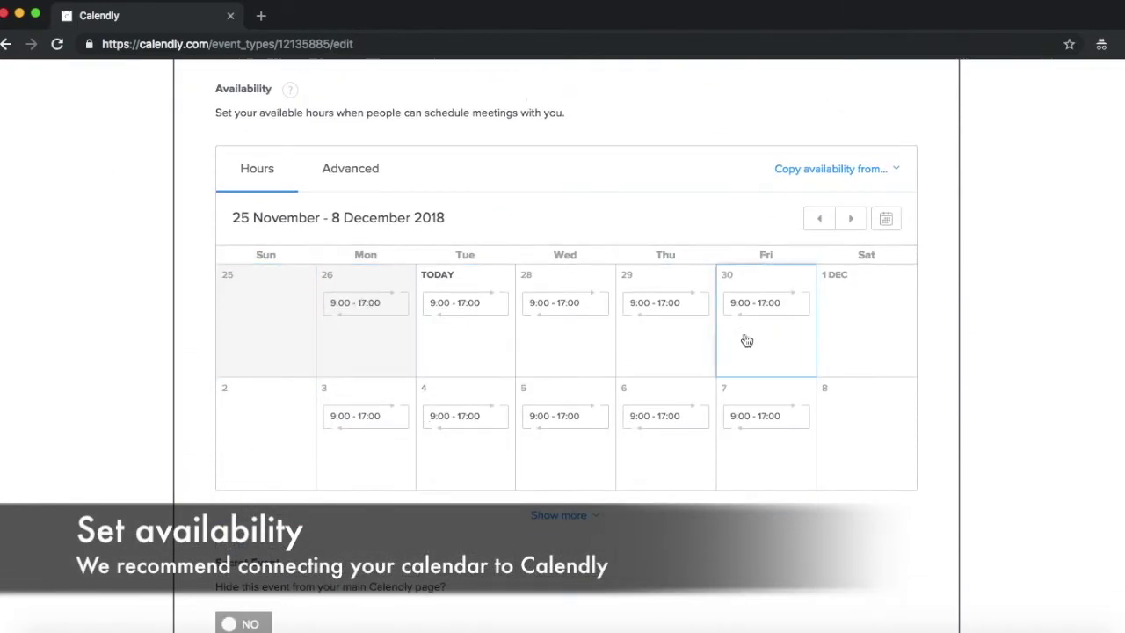
pyautogui.scroll(-1, 431, 329)
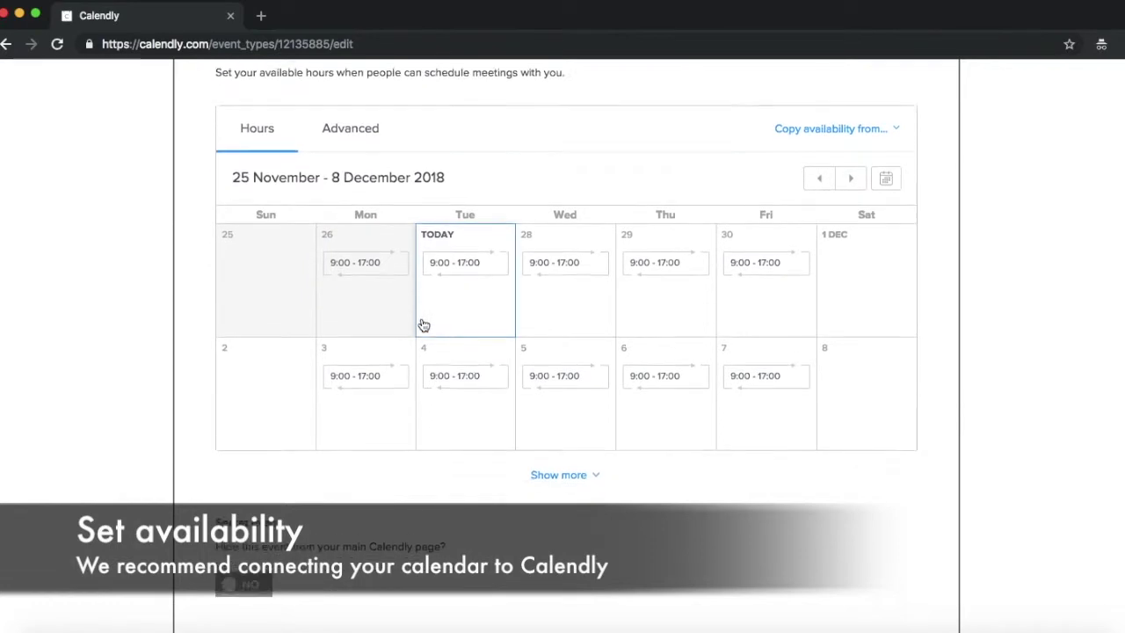
pyautogui.scroll(8, 423, 325)
pyautogui.scroll(-1, 424, 325)
pyautogui.click(875, 334)
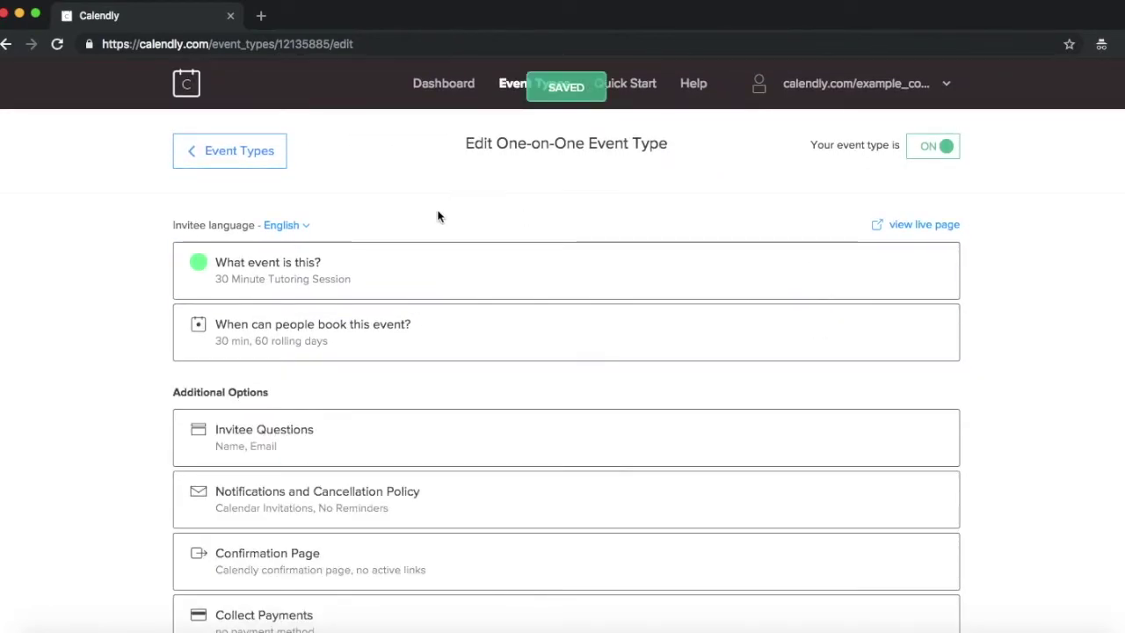
pyautogui.click(519, 83)
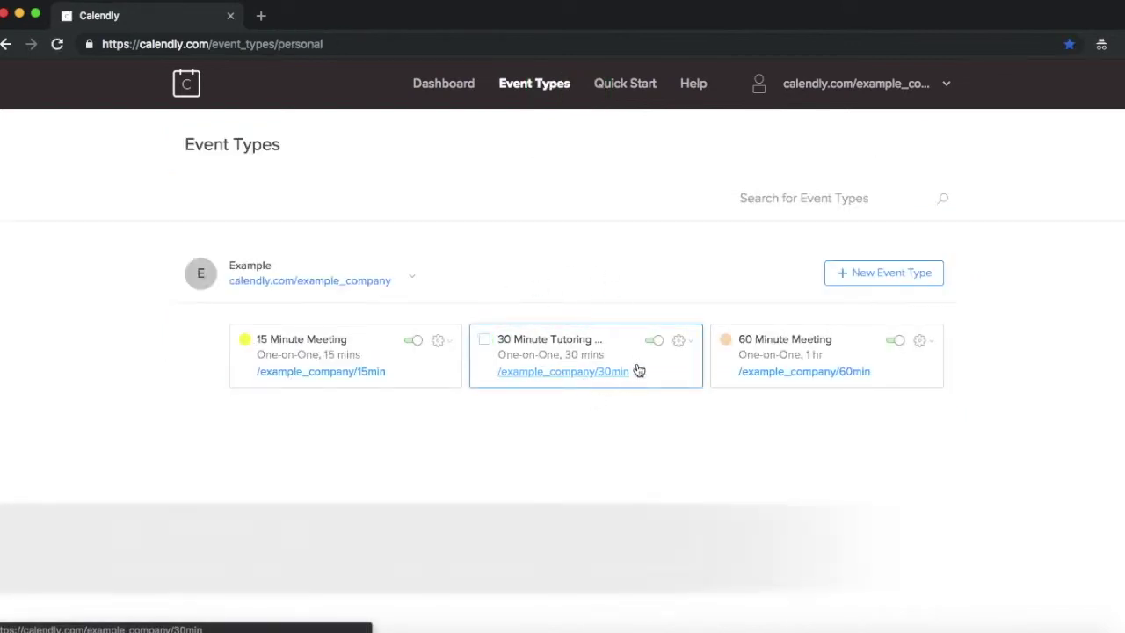
# Copy the 30 Minute Tutoring Session link from its gear menu and open an incognito tab.
pyautogui.click(679, 341)
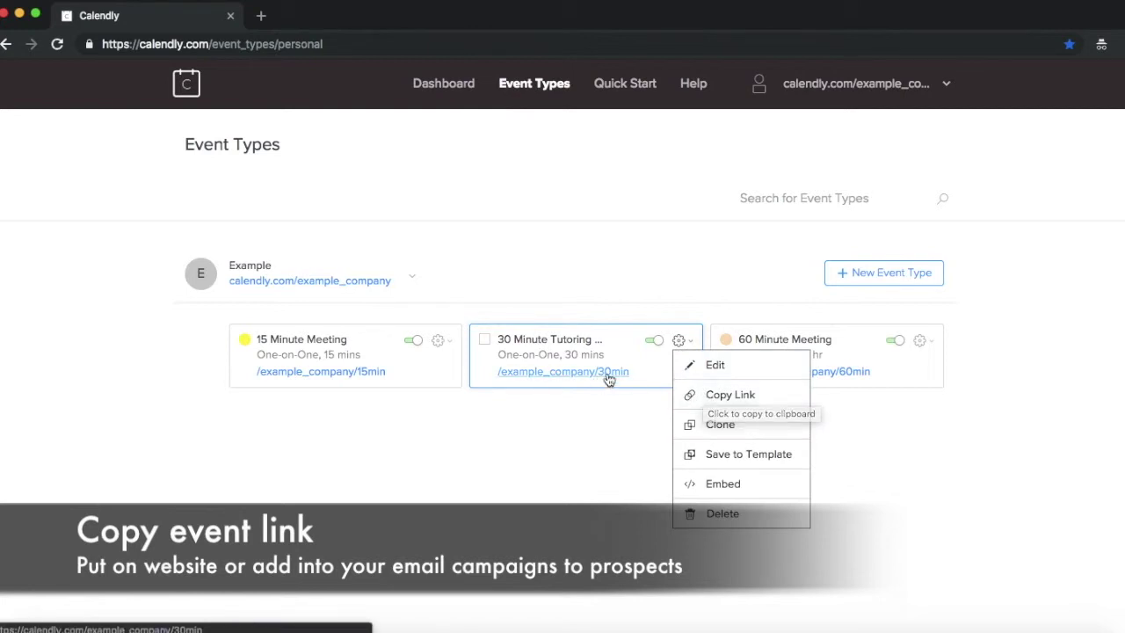
pyautogui.click(728, 397)
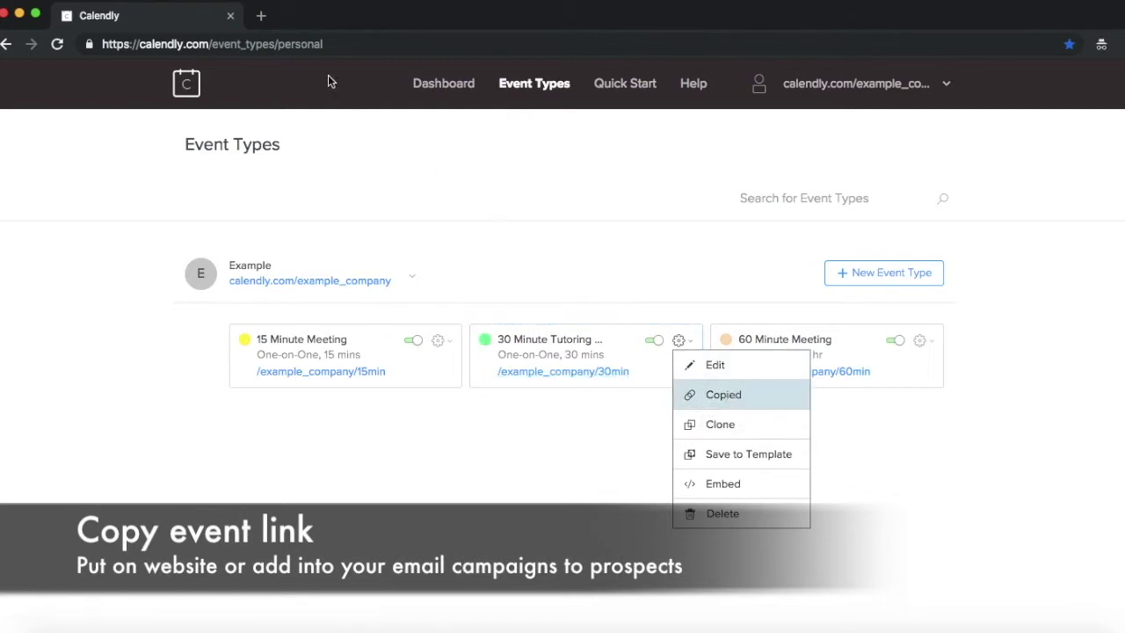
pyautogui.click(263, 18)
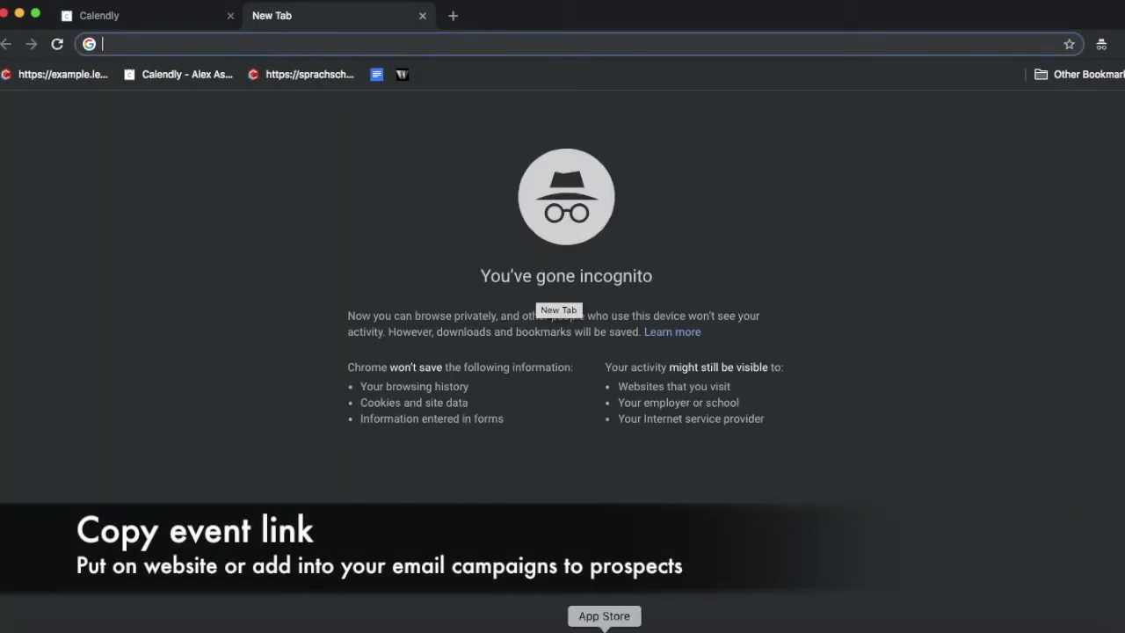
# As the student, pick Thursday, November 29 and confirm the 10:00am slot.
pyautogui.click(653, 626)
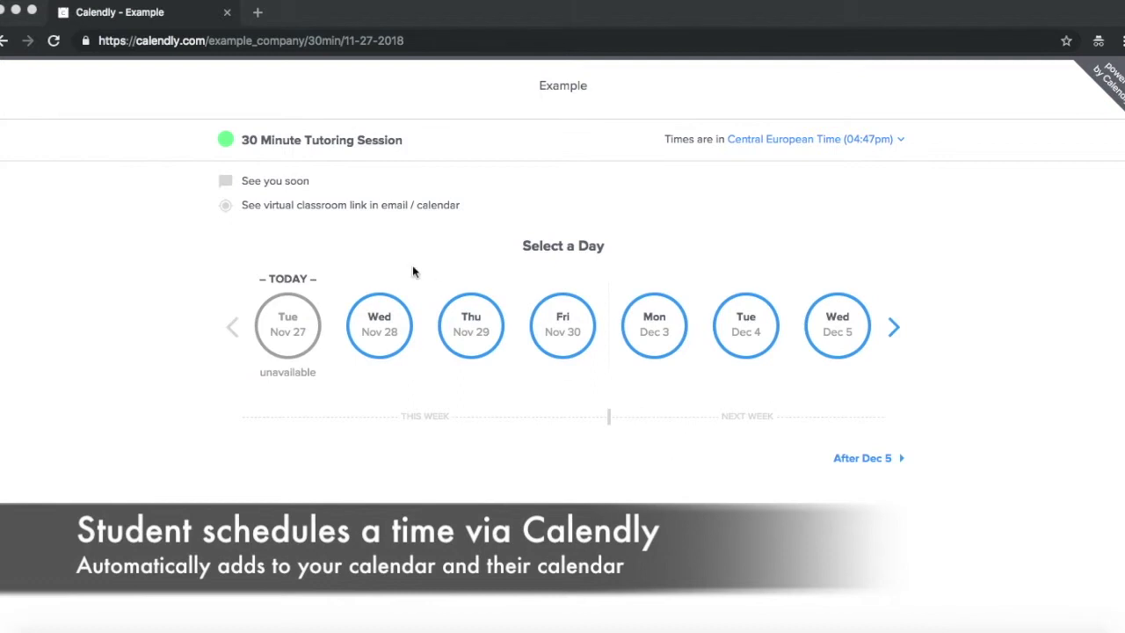
pyautogui.click(471, 337)
pyautogui.click(535, 368)
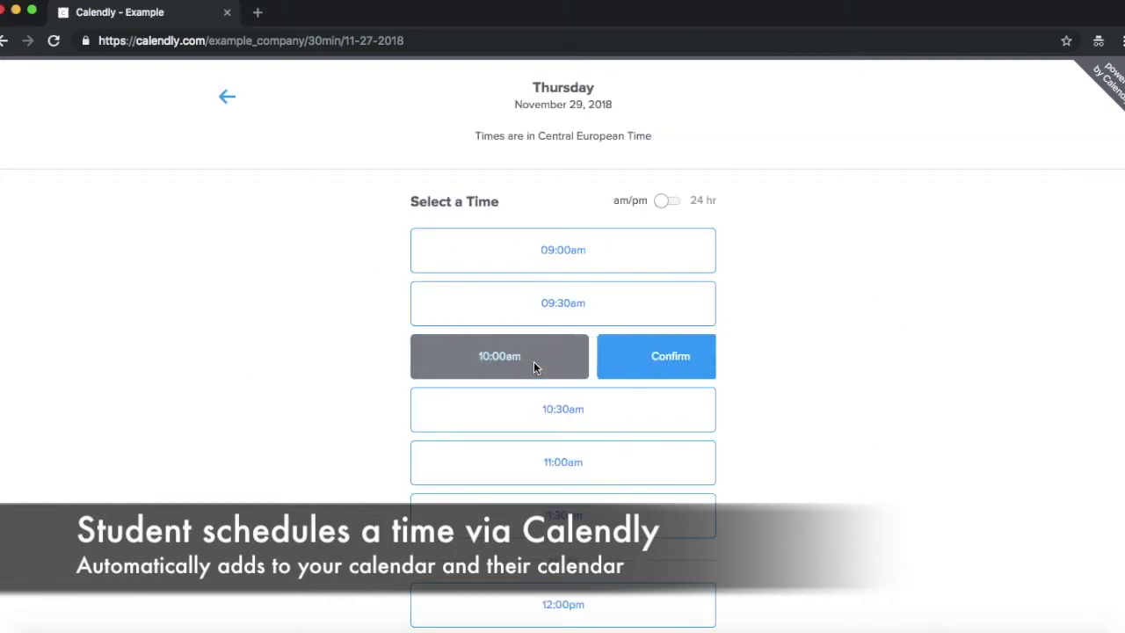
pyautogui.click(631, 362)
# Enter the student's full name and e-mail address and schedule the event.
pyautogui.click(615, 214)
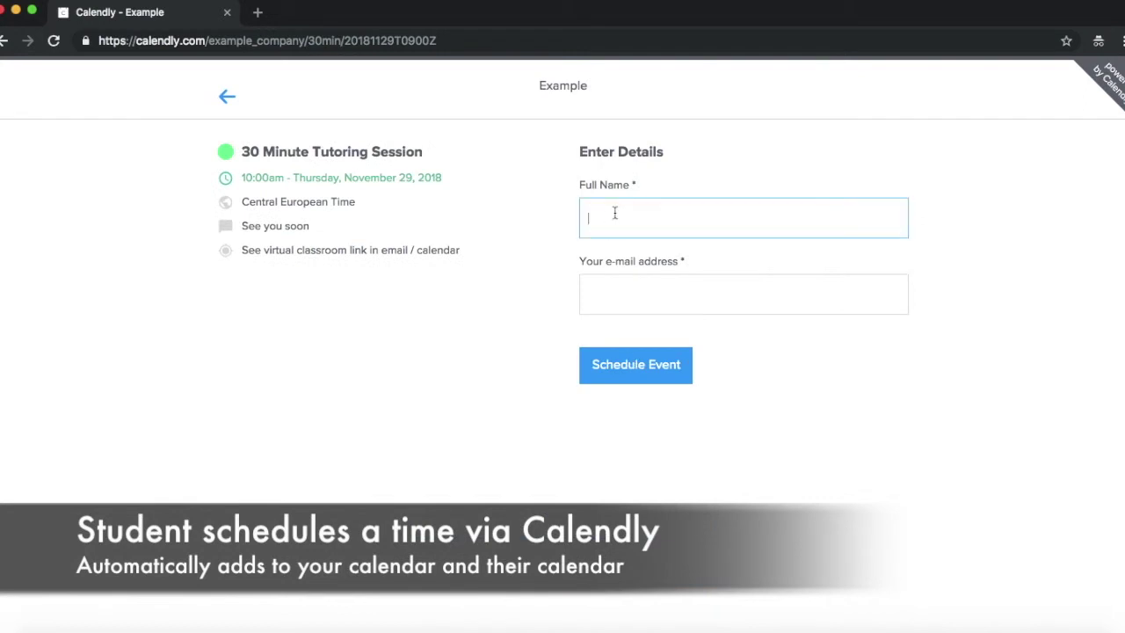
pyautogui.write('Alex')
pyautogui.click(744, 294)
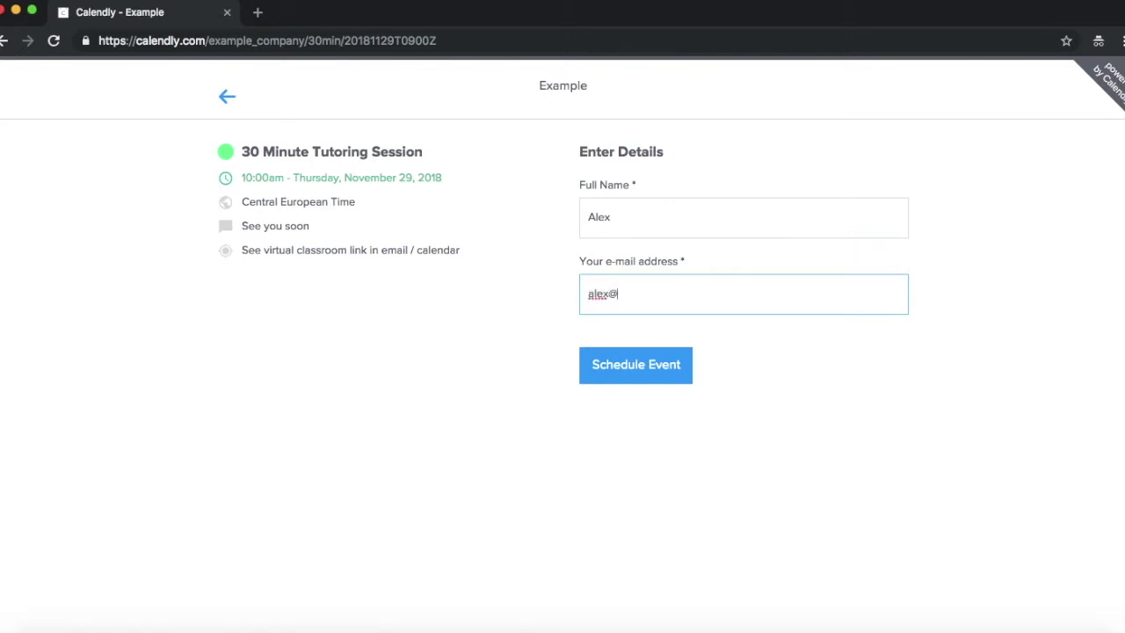
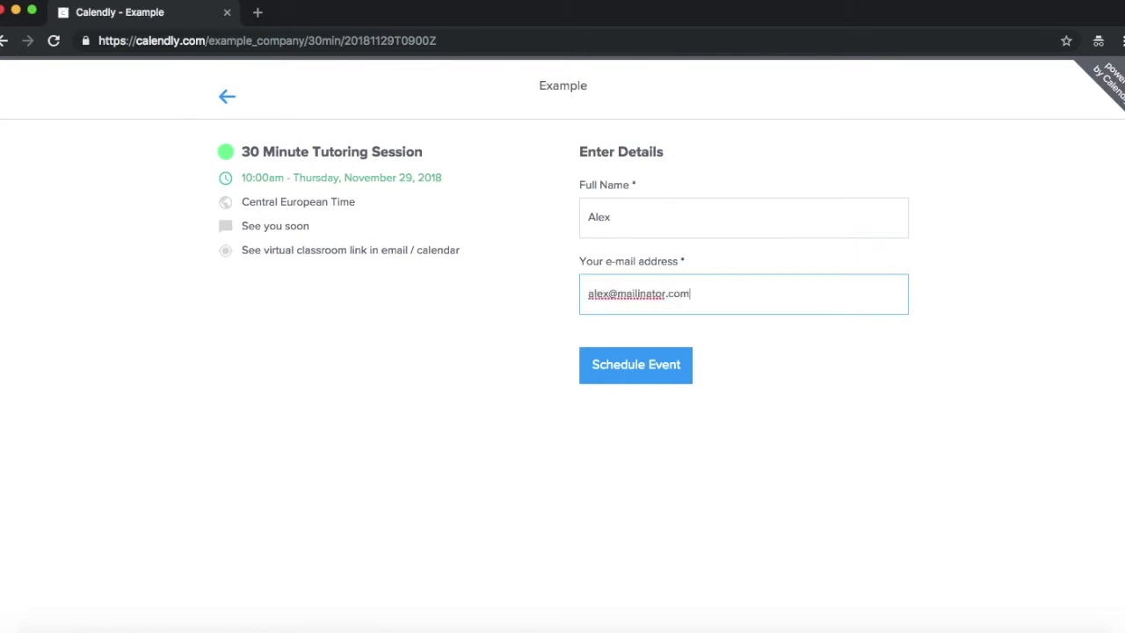
pyautogui.click(650, 379)
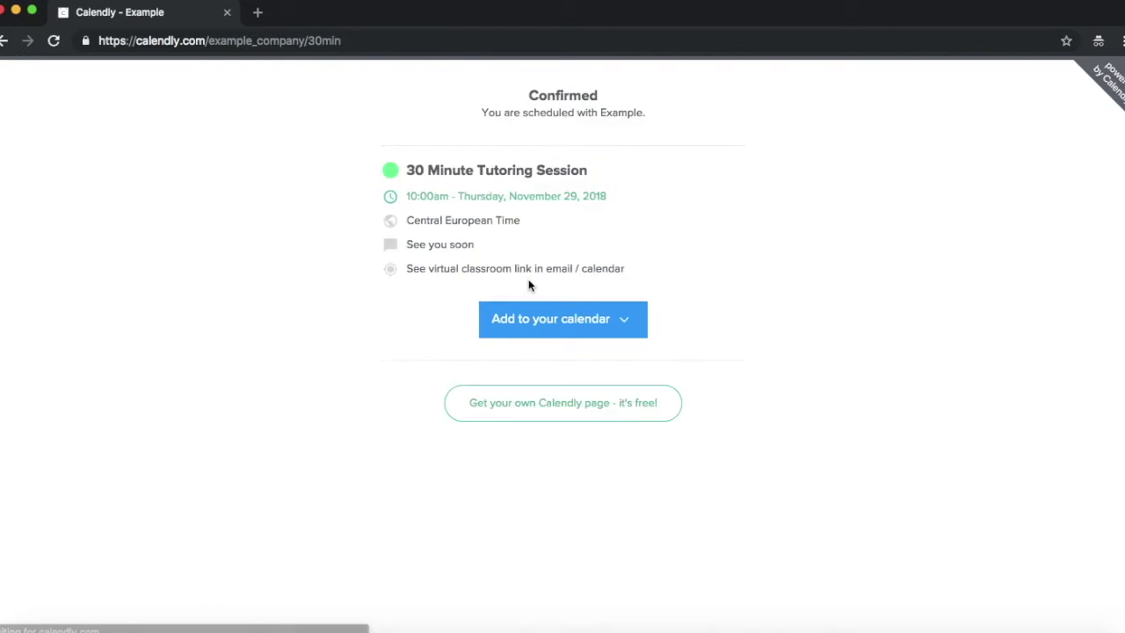
pyautogui.click(576, 327)
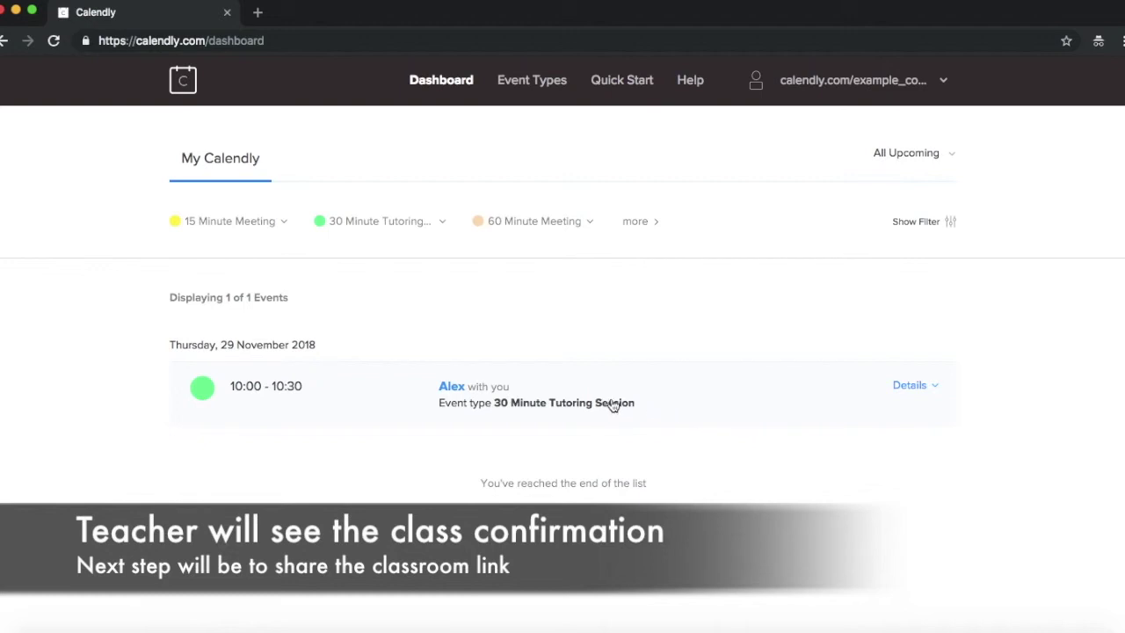
# Open the details of the 29 November 10:00–10:30 30 Minute Tutoring Session booking.
pyautogui.click(563, 408)
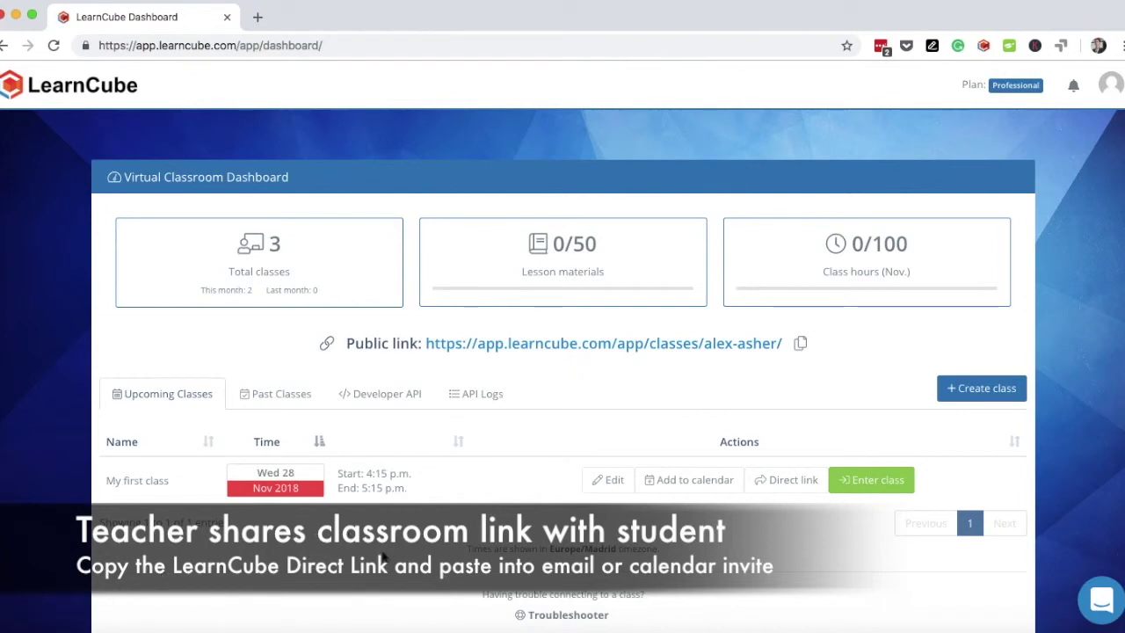
# Copy My first class's direct classroom link and add the class to Google Calendar.
pyautogui.click(796, 486)
pyautogui.click(806, 434)
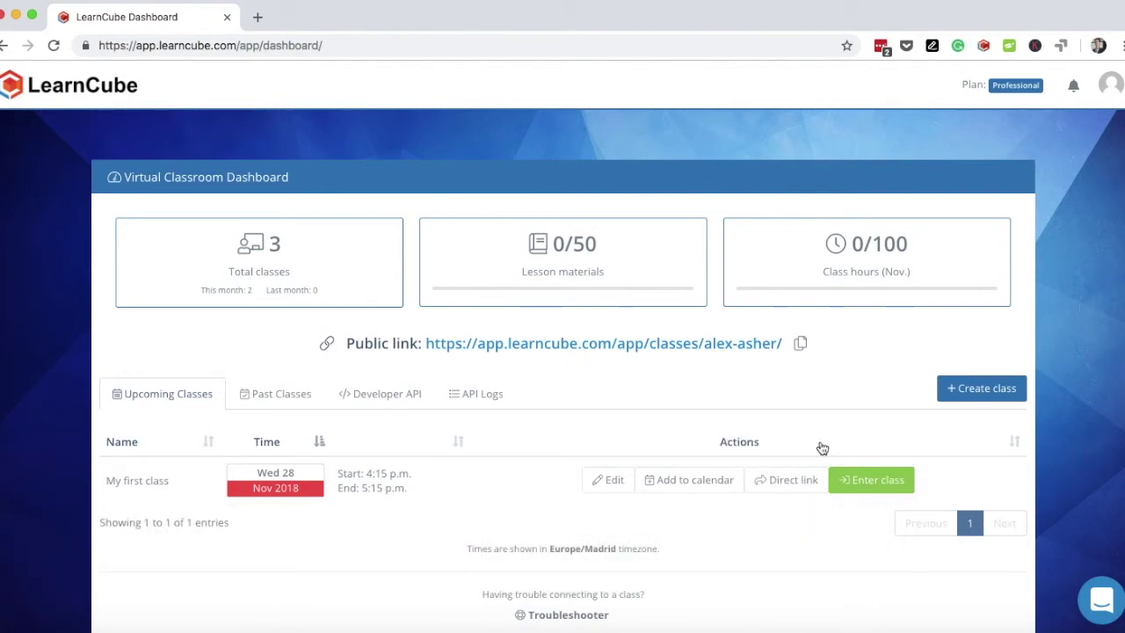
pyautogui.click(674, 487)
pyautogui.click(681, 515)
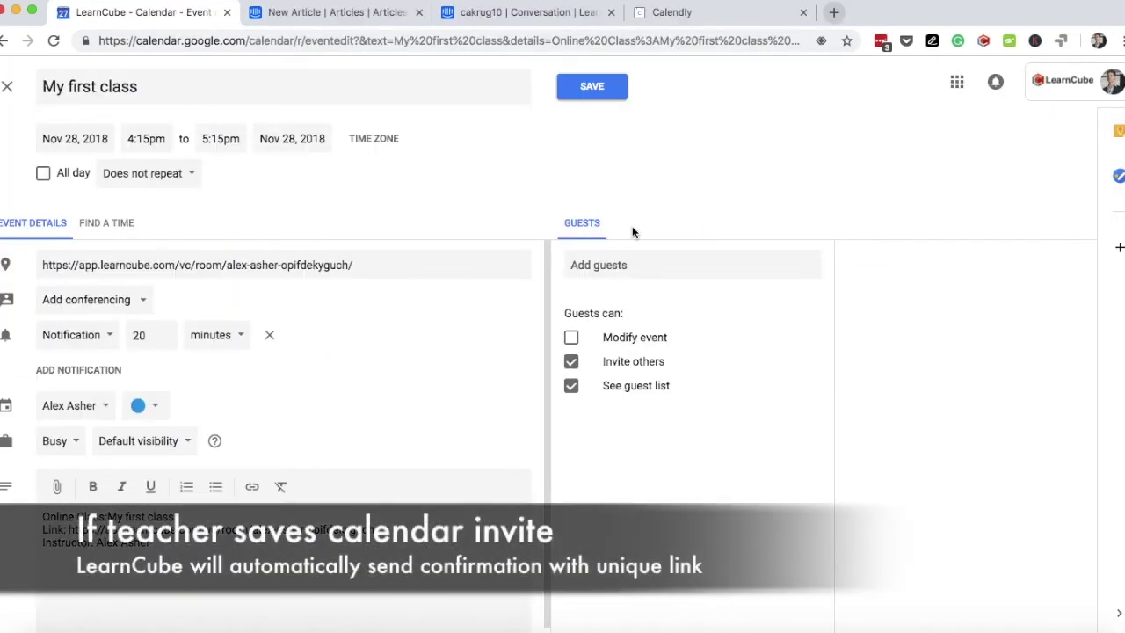